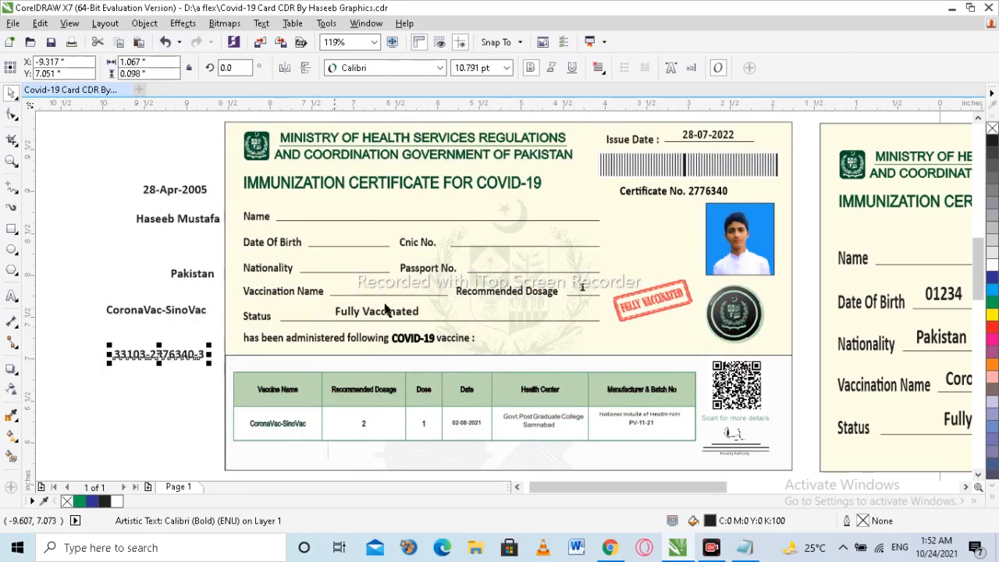
- Drag the Recommended Dosage value and Fully Vaccinated text into the left margin, then drag the vaccine table out
click(507, 293)
drag(502, 292, 563, 290)
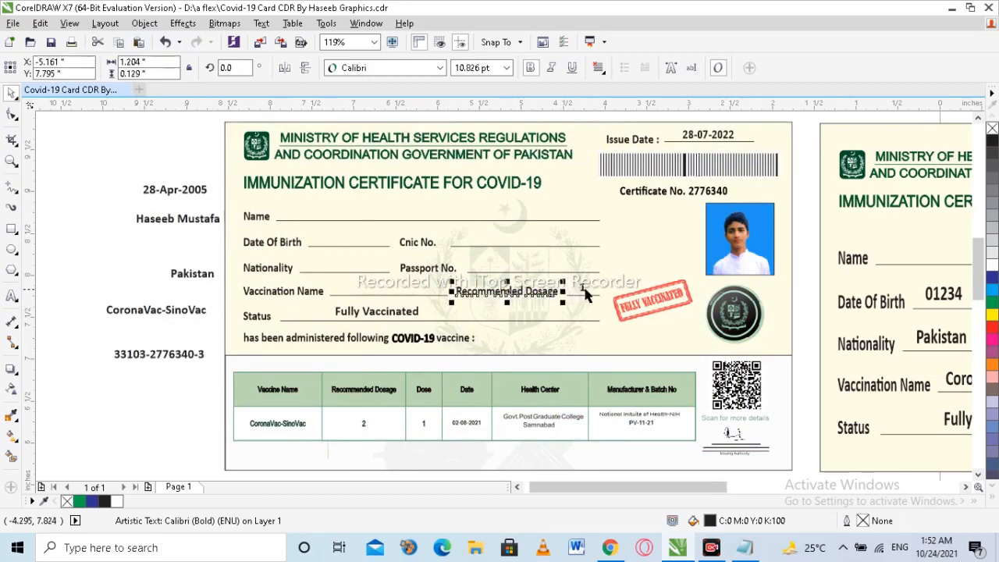
click(152, 250)
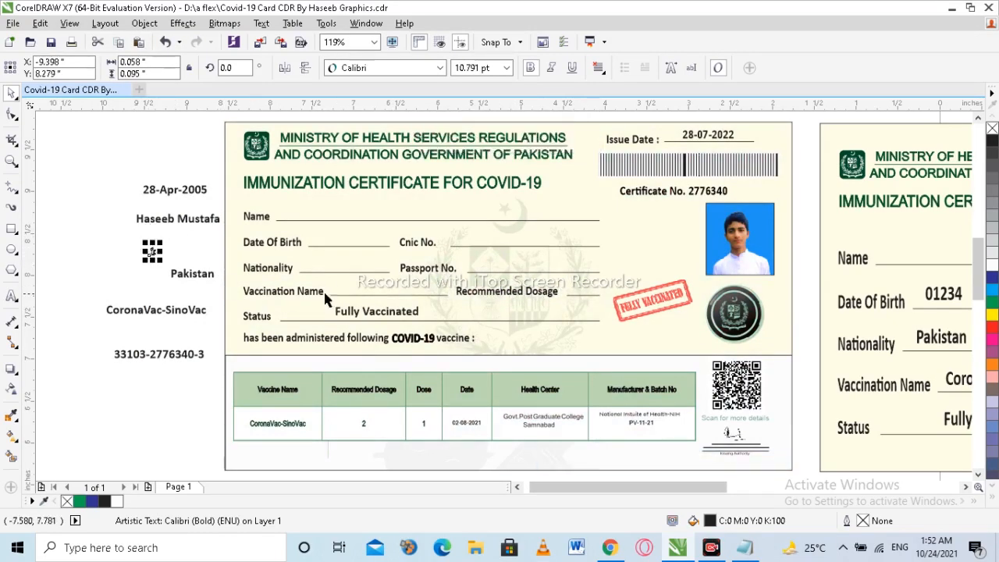
drag(344, 313, 173, 232)
scroll(283, 289, down, 3)
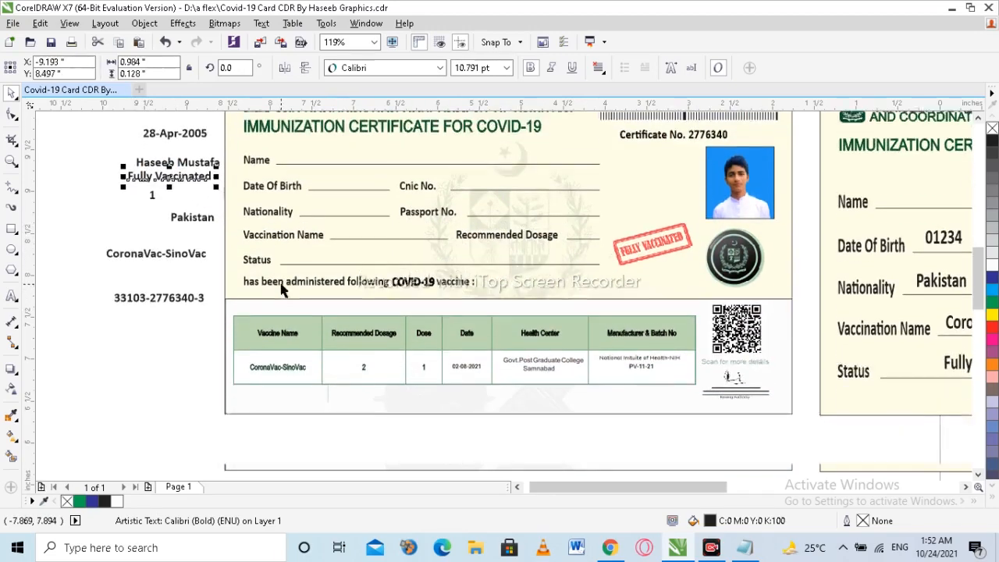
drag(364, 328, 172, 330)
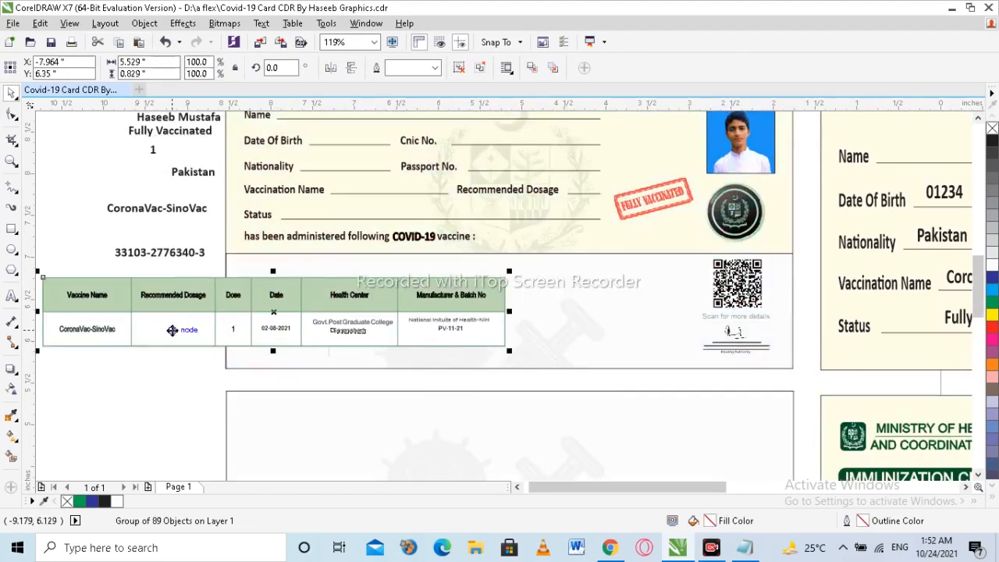
- Undo the table move and ungroup the vaccine table into separate objects
click(165, 41)
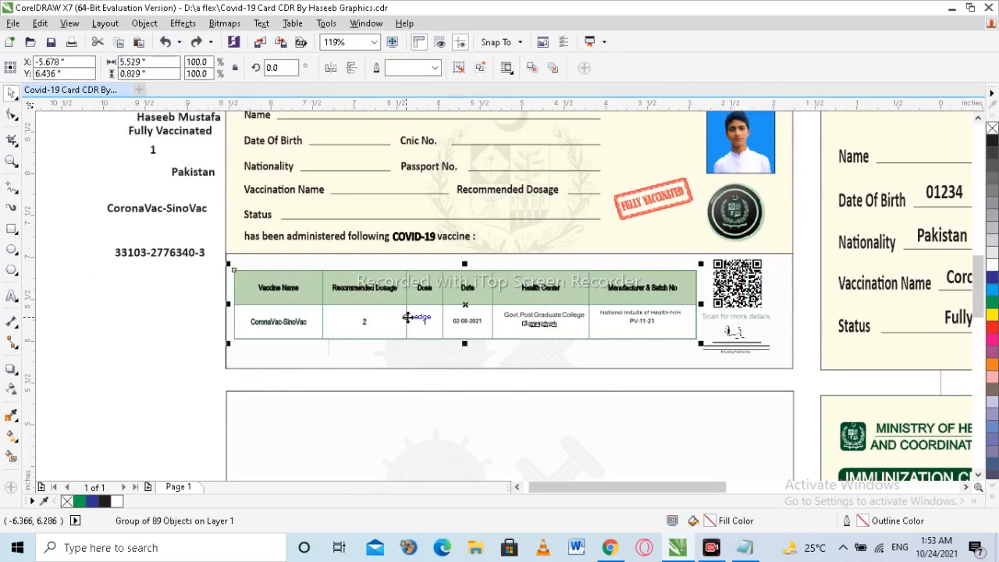
key(ctrl+u)
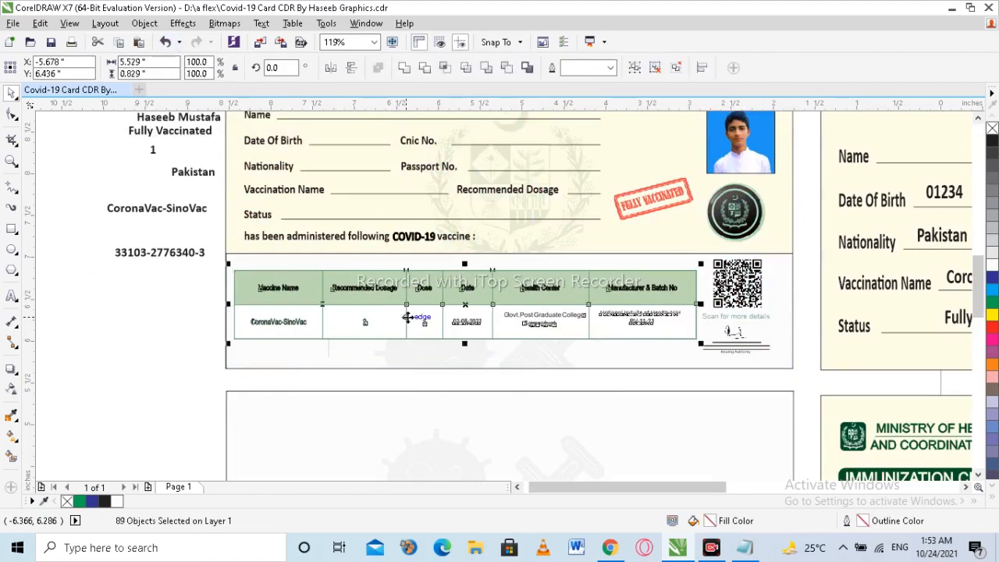
click(424, 377)
- Move dose 2, CoronaVac-SinoVac, dose 1, 02-08-2021, Govt.Post Graduate College and Samnabad out of the table
drag(367, 330, 163, 333)
drag(267, 327, 139, 360)
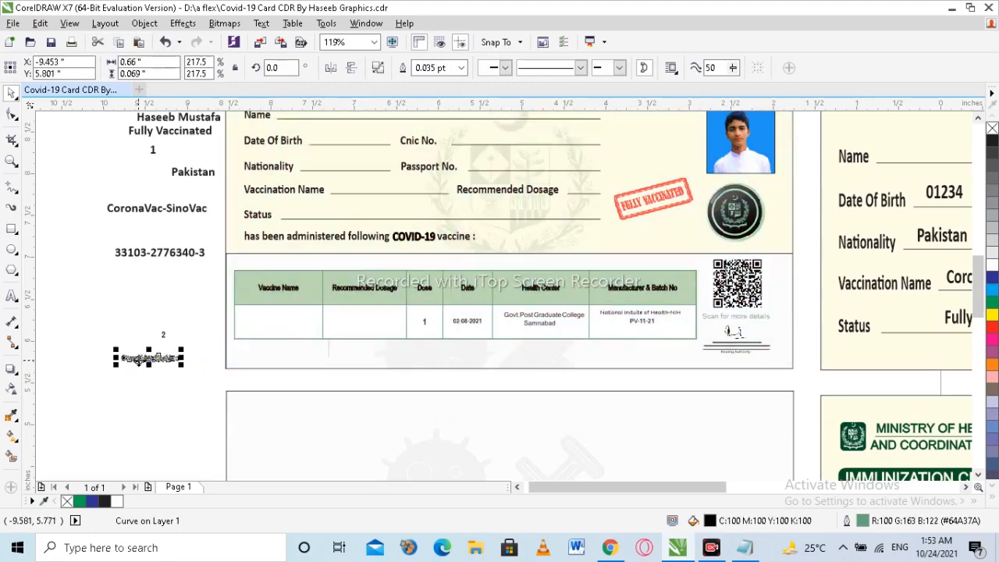
drag(423, 323, 176, 306)
drag(478, 325, 119, 310)
mouse_move(556, 314)
mouse_down()
mouse_move(195, 344)
mouse_move(133, 331)
mouse_up()
mouse_move(538, 326)
mouse_down()
mouse_move(402, 373)
mouse_move(94, 337)
mouse_move(101, 351)
mouse_up()
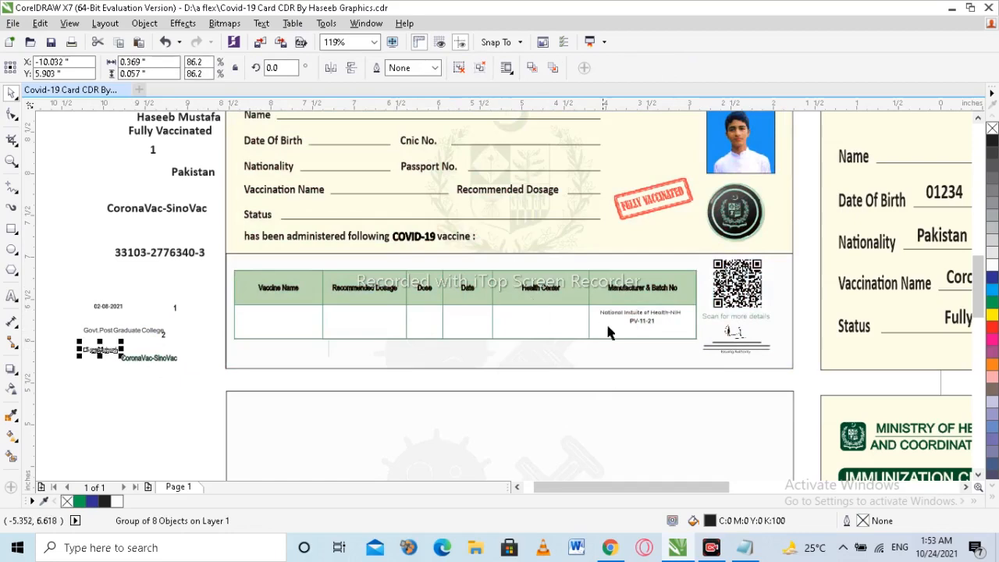
- Pull out the National Institute of Health and PV-11-21 texts and the QR code, and shift the yellow card
drag(636, 314, 198, 370)
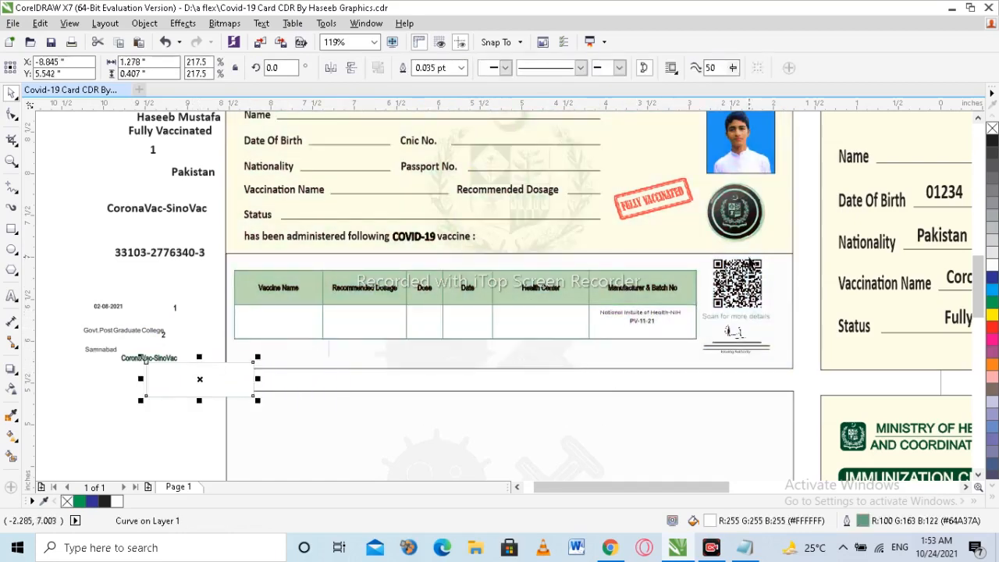
mouse_move(660, 316)
mouse_down()
mouse_move(343, 381)
mouse_move(328, 363)
mouse_move(330, 373)
mouse_up()
drag(655, 312, 334, 369)
drag(751, 275, 91, 246)
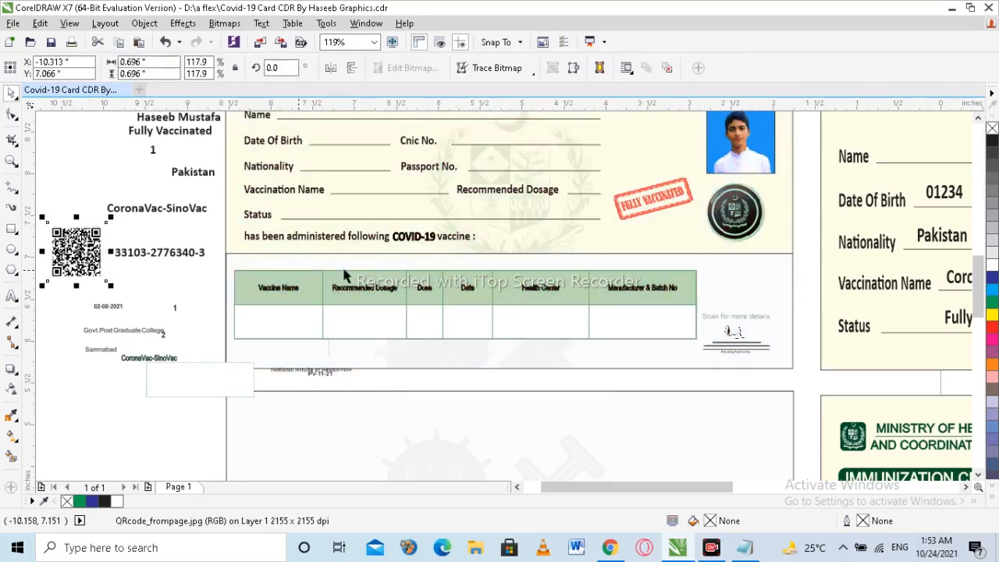
drag(711, 327, 570, 296)
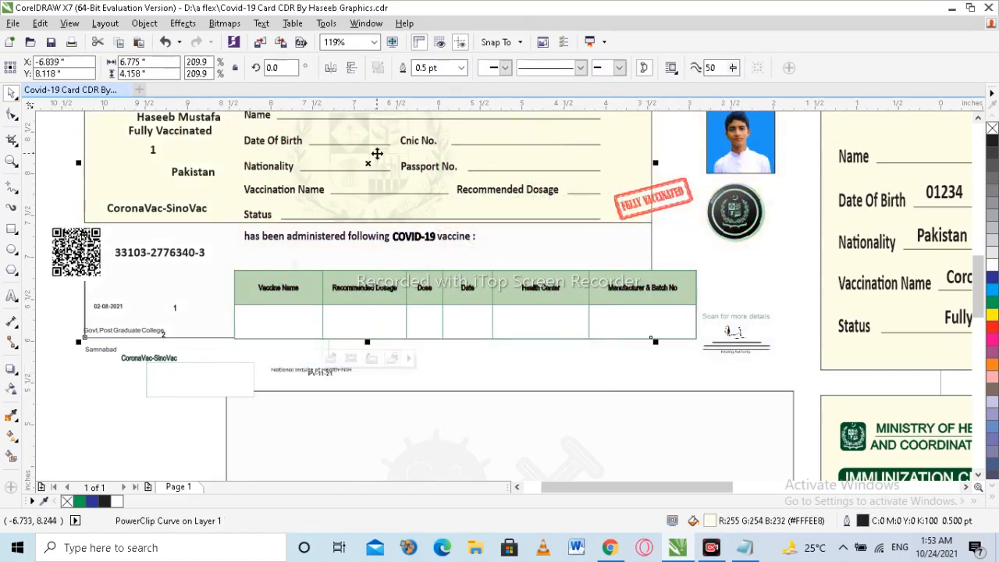
- Undo the card move, then drag the photo, Fully Vaccinated stamp and signature group off the card
click(166, 41)
drag(727, 160, 71, 167)
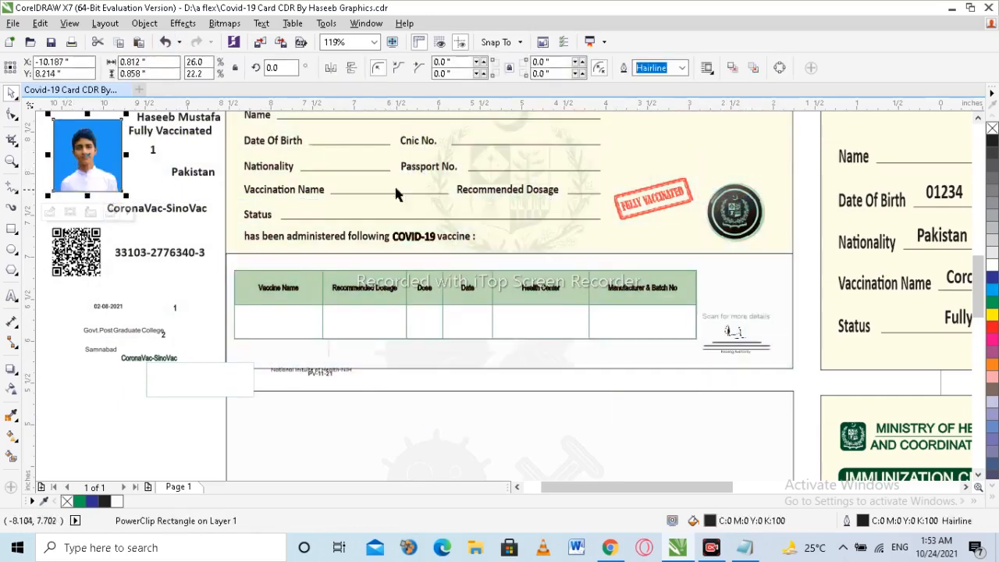
drag(645, 208, 124, 434)
drag(318, 374, 349, 371)
drag(724, 350, 344, 410)
- Move the signature image, Scan for more details, emblem, barcode and Certificate No. texts off the card
drag(736, 334, 489, 396)
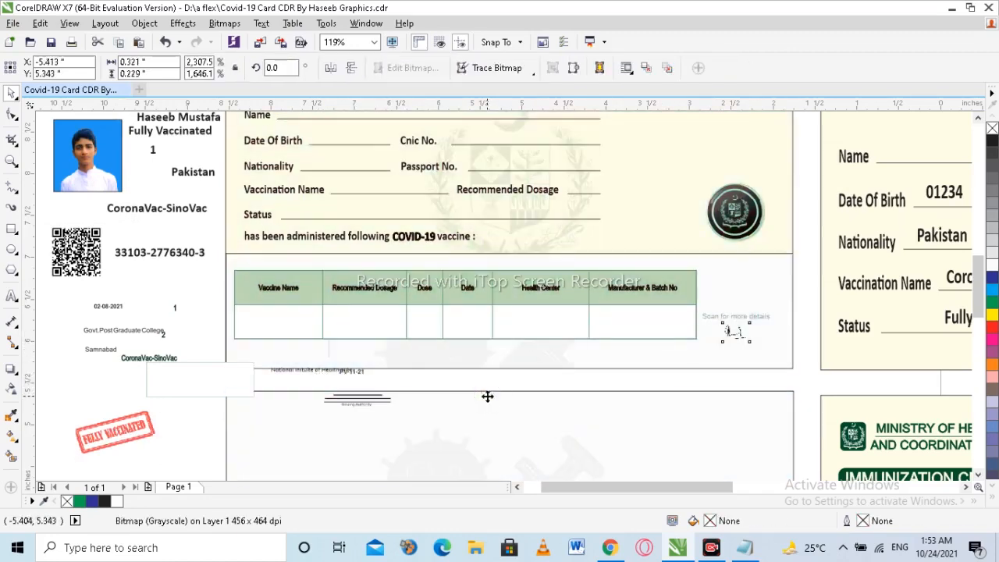
drag(725, 316, 651, 369)
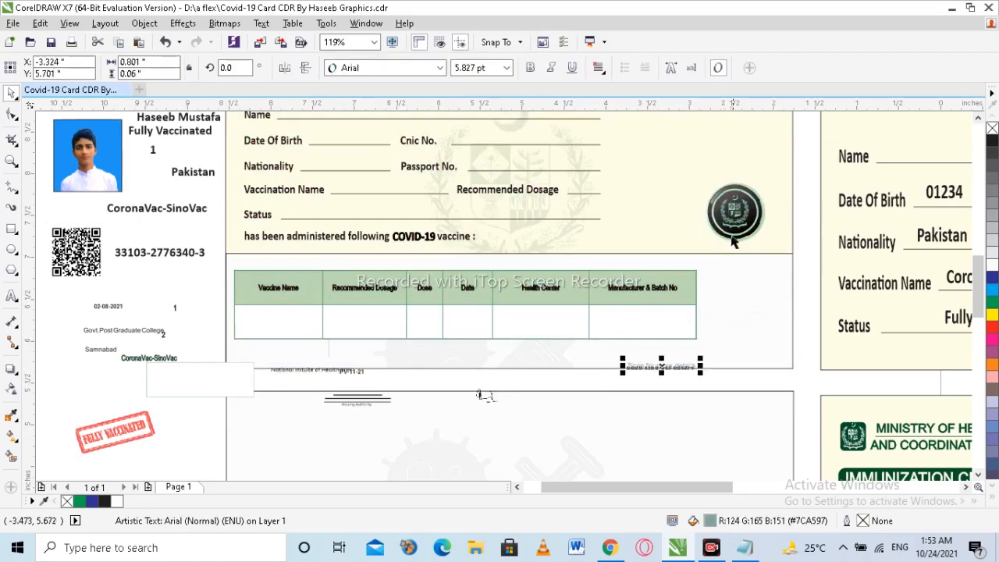
drag(729, 228, 737, 401)
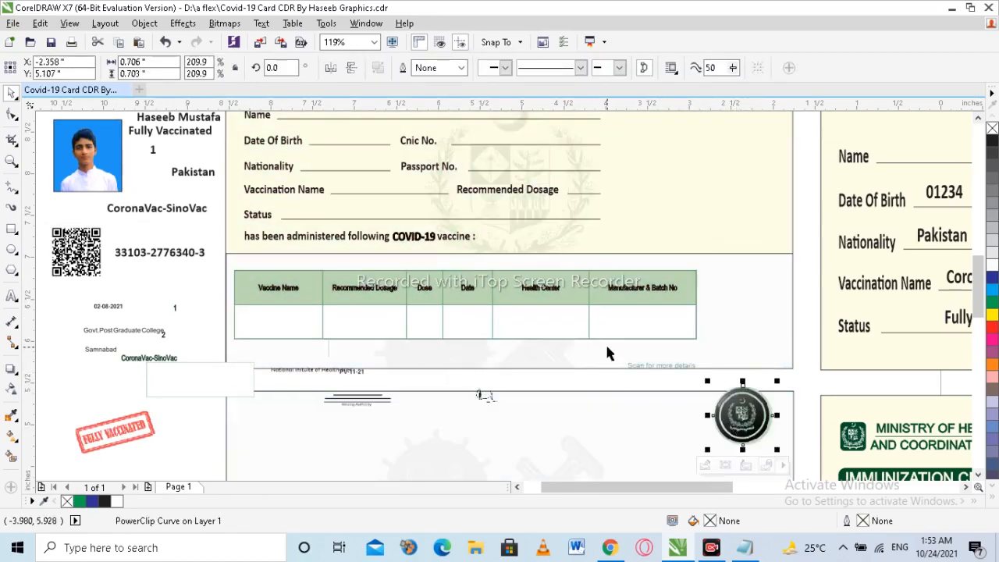
scroll(605, 342, up, 1)
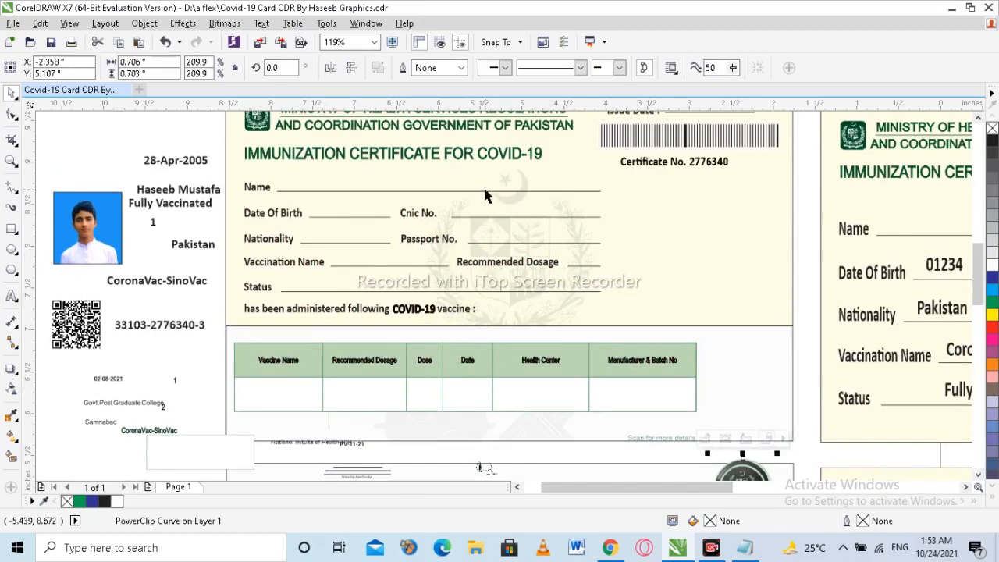
drag(699, 152, 134, 139)
drag(627, 160, 716, 401)
drag(703, 172, 752, 383)
scroll(653, 235, up, 2)
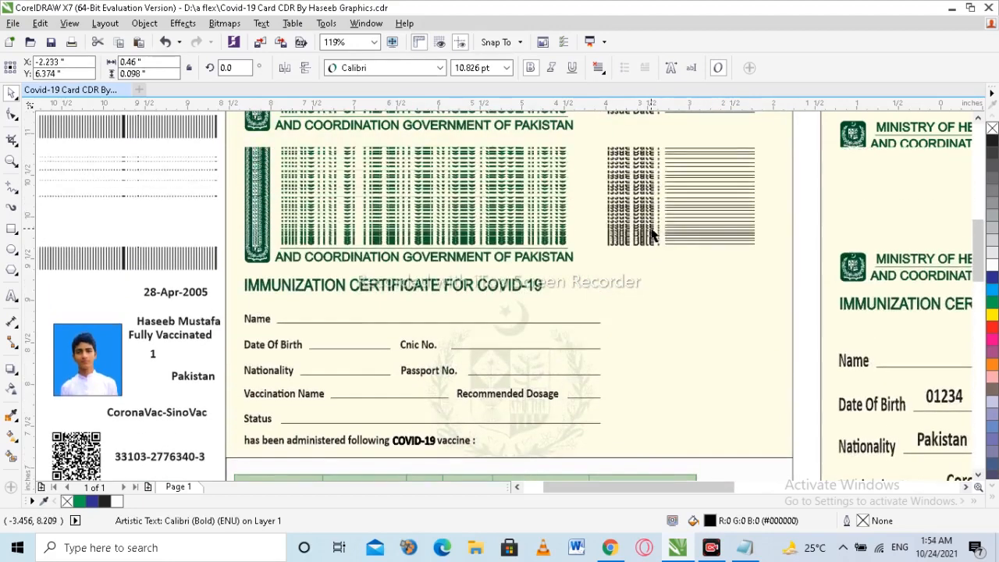
- Lift the Issue Date line and the Ministry heading above the card
drag(699, 251, 660, 165)
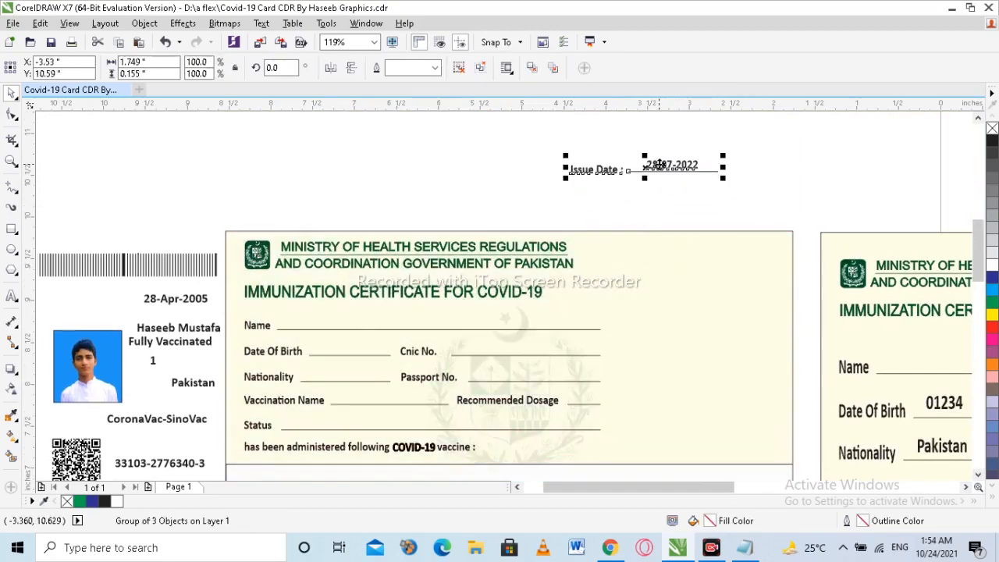
click(441, 203)
drag(266, 268, 254, 192)
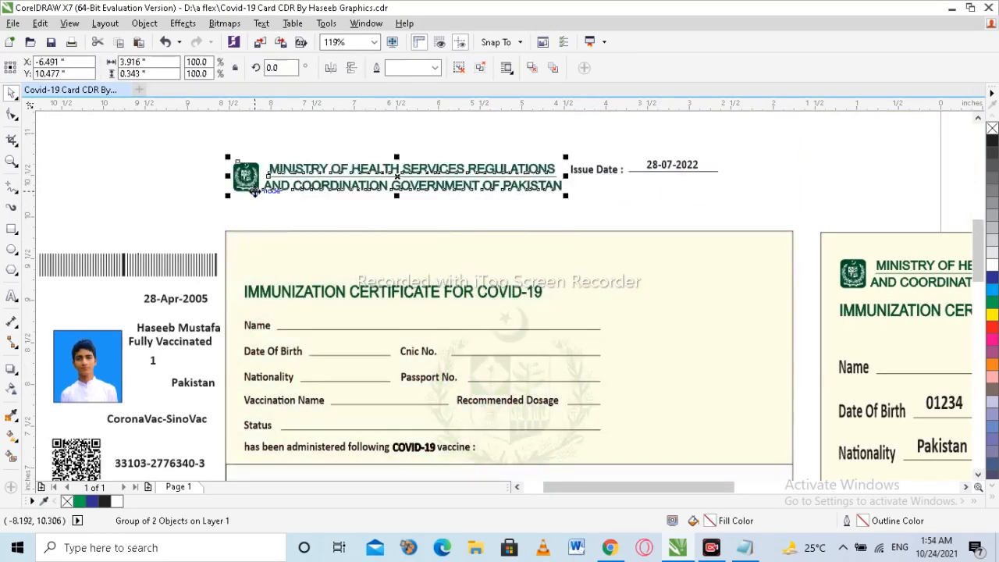
- Pick the IMMUNIZATION CERTIFICATE FOR COVID-19 title inside the card and raise it above
click(280, 282)
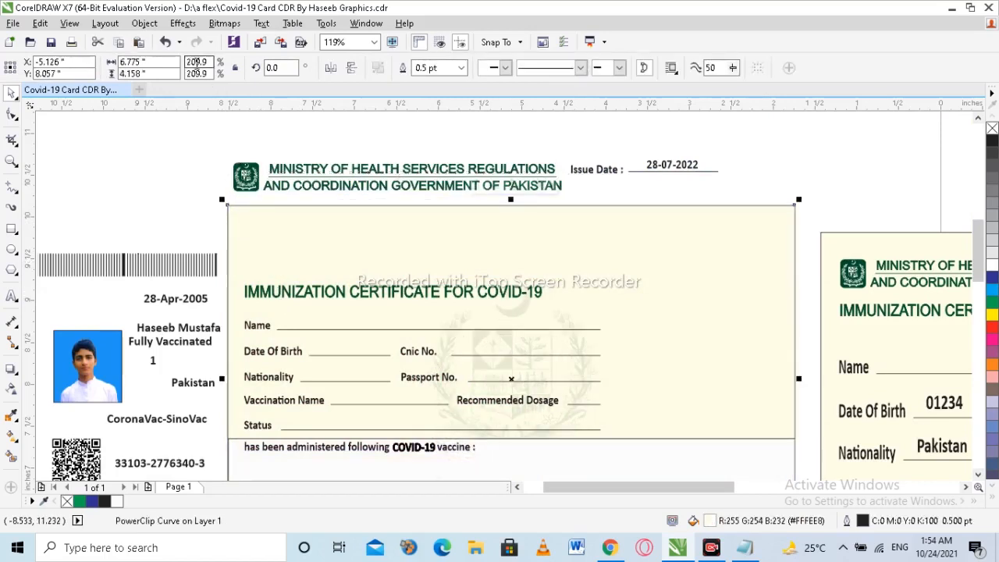
ctrl+click(325, 293)
drag(324, 293, 310, 215)
click(342, 329)
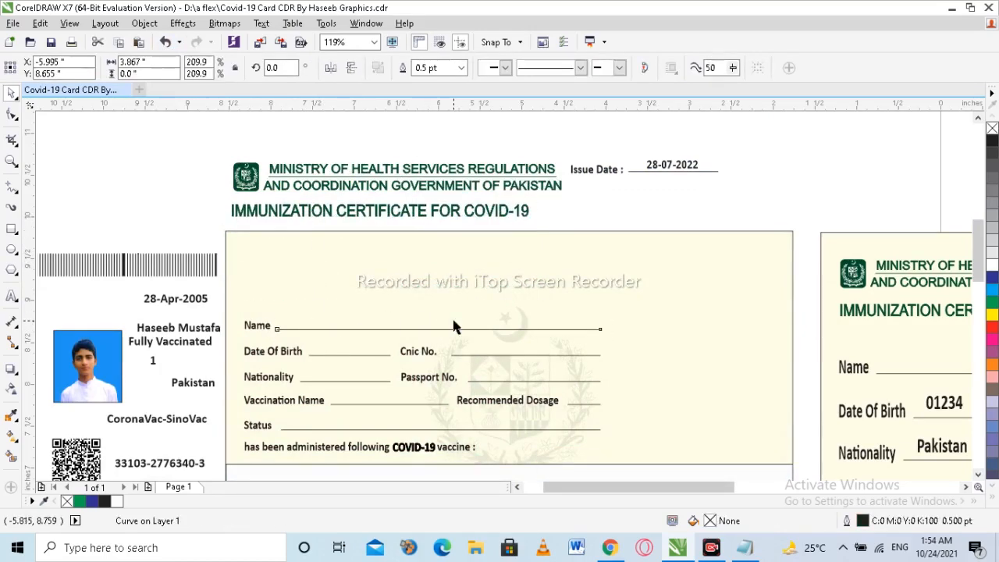
scroll(431, 206, right, 5)
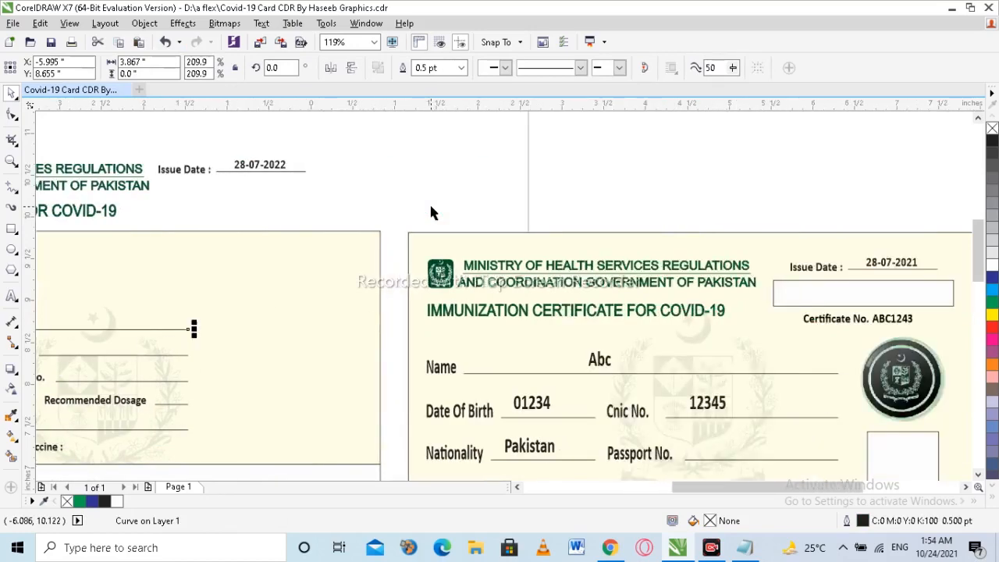
- Move the round emblem off the card and shift the cream background up and right
scroll(431, 213, right, 4)
scroll(431, 212, left, 1)
scroll(430, 212, down, 2)
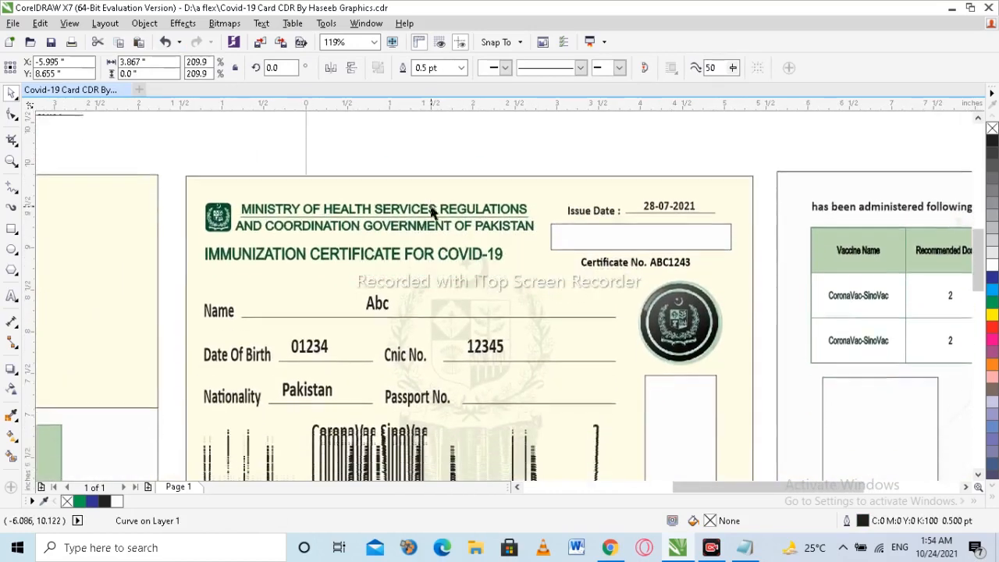
drag(698, 287, 771, 260)
click(434, 289)
drag(434, 289, 576, 216)
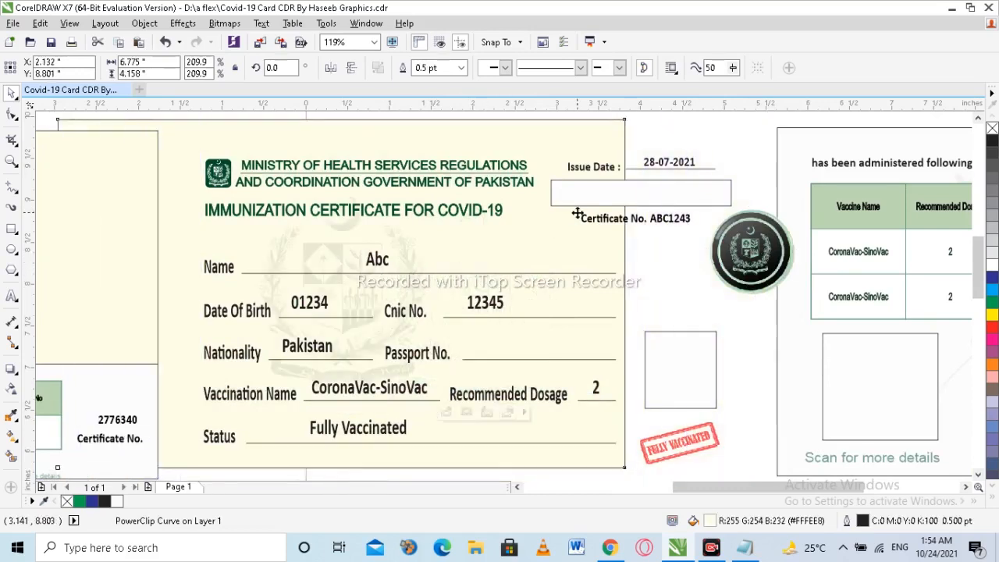
- Pull the Cnic No. label, CoronaVac-SinoVac and Recommended Dosage texts out of place, nudging the background
drag(390, 308, 412, 288)
drag(317, 296, 286, 248)
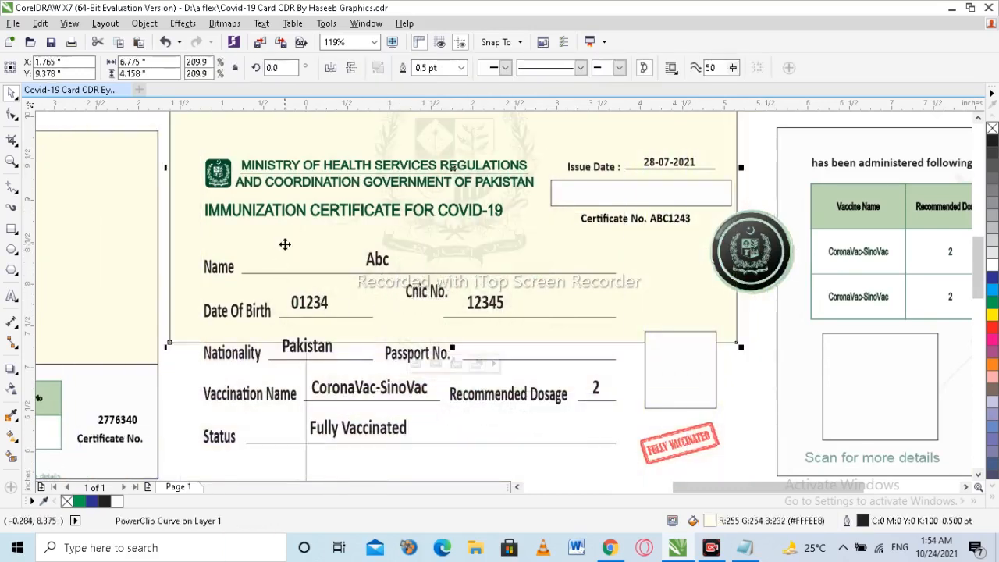
click(364, 356)
drag(368, 387, 300, 327)
drag(499, 394, 495, 327)
scroll(495, 327, down, 5)
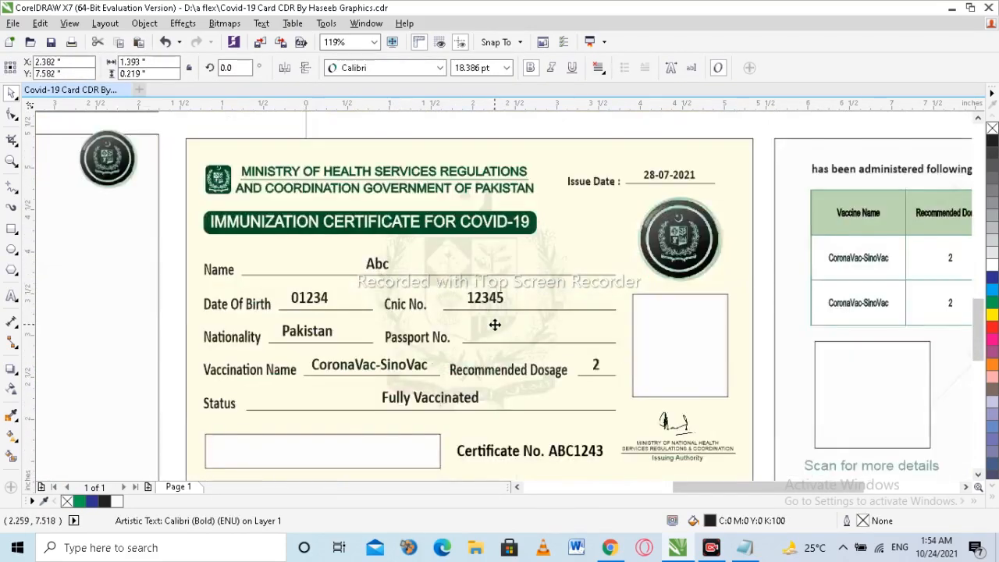
- Move the FULLY VACCINATED stamp, empty QR box and Scan for more details text downward
scroll(495, 326, right, 5)
scroll(424, 334, down, 2)
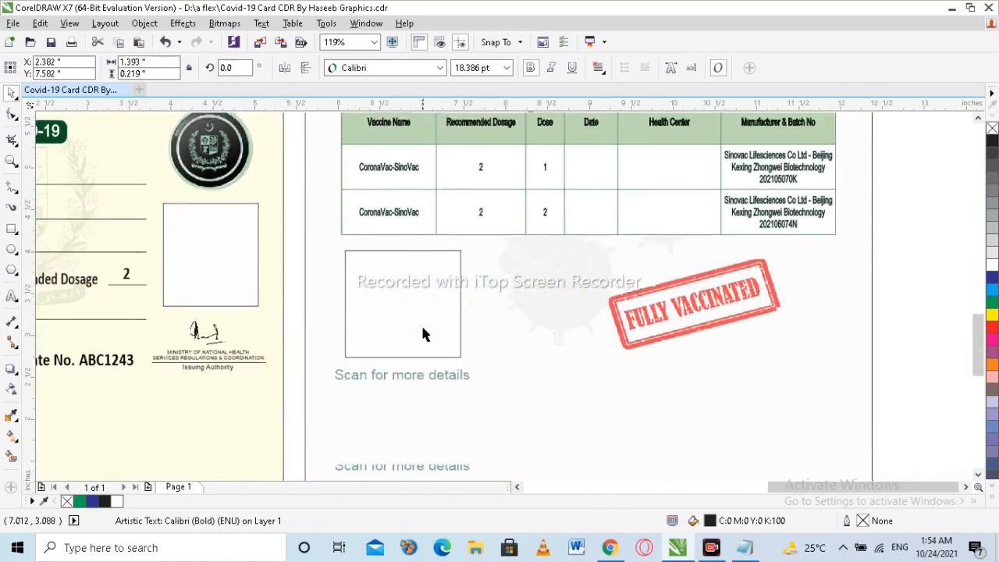
drag(668, 295, 658, 461)
drag(365, 298, 237, 462)
drag(410, 373, 430, 420)
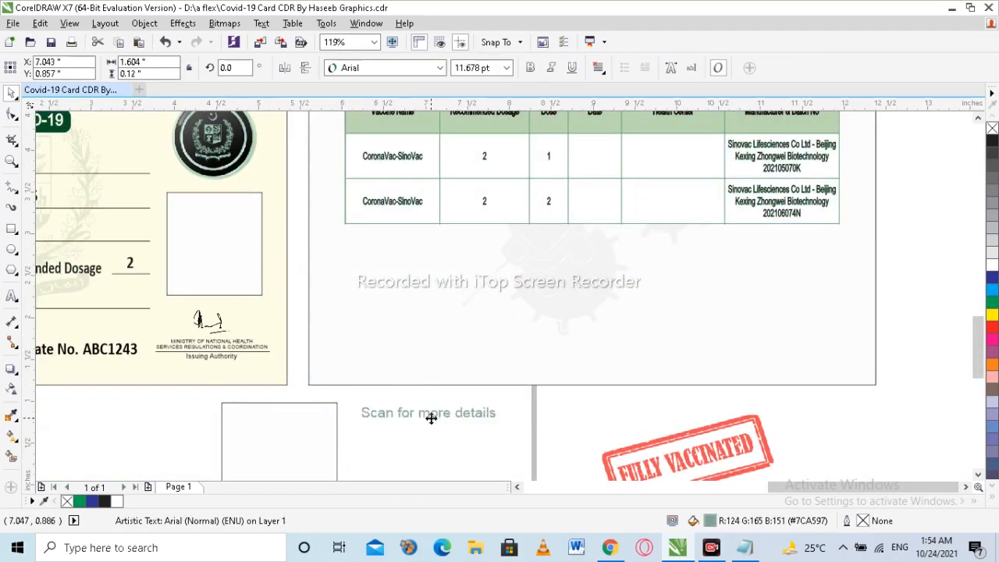
- Shift the card background right and down below the table
click(346, 295)
drag(428, 228, 527, 329)
drag(490, 272, 477, 431)
click(431, 402)
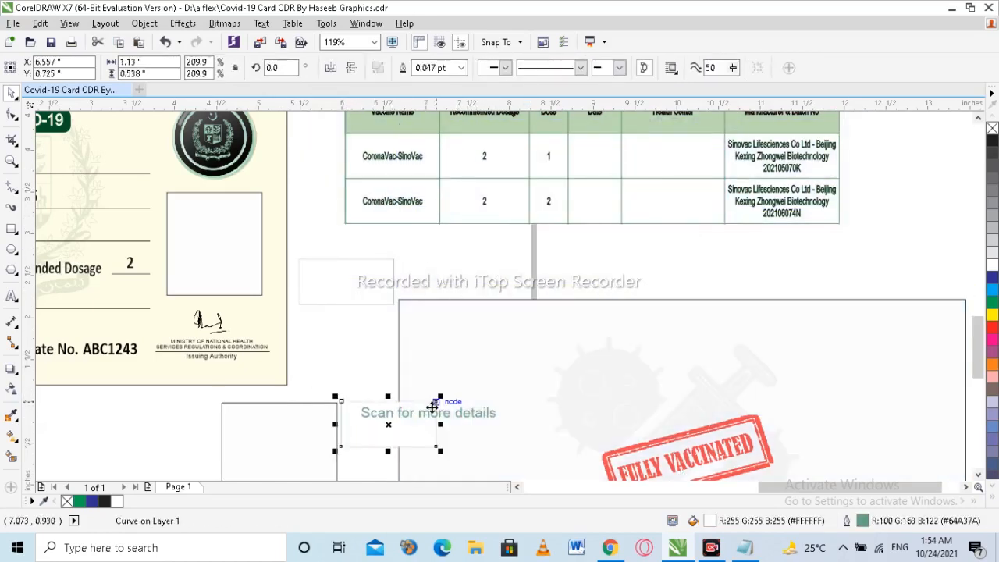
scroll(556, 234, up, 4)
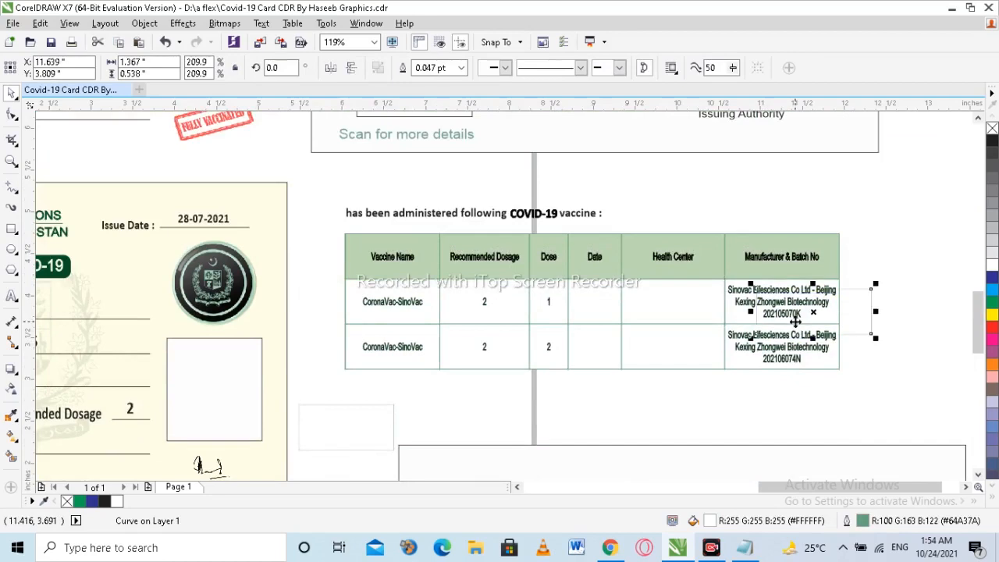
- Pull the table's bottom line, Kexing Zhongwei Biotechnology text and both batch numbers out of the table
drag(757, 367, 867, 403)
drag(773, 348, 929, 365)
drag(779, 307, 883, 303)
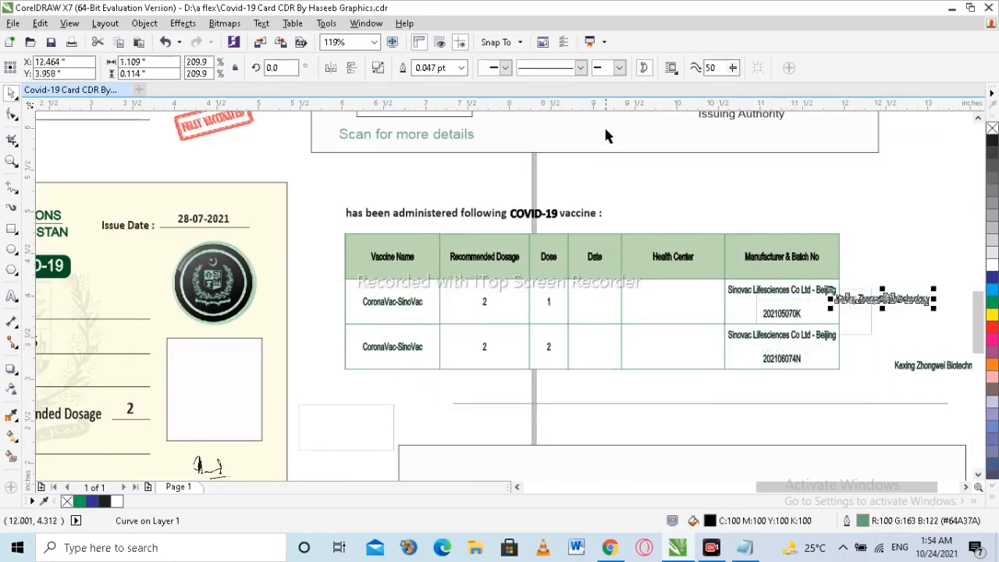
scroll(604, 125, up, 6)
drag(794, 168, 907, 209)
- Move SERVICES REGULATIONS & COORDINATION and the signature aside, and shift the background to uncover Issue Date
drag(813, 252, 673, 348)
drag(774, 326, 896, 346)
drag(753, 287, 826, 285)
click(729, 344)
drag(598, 280, 820, 383)
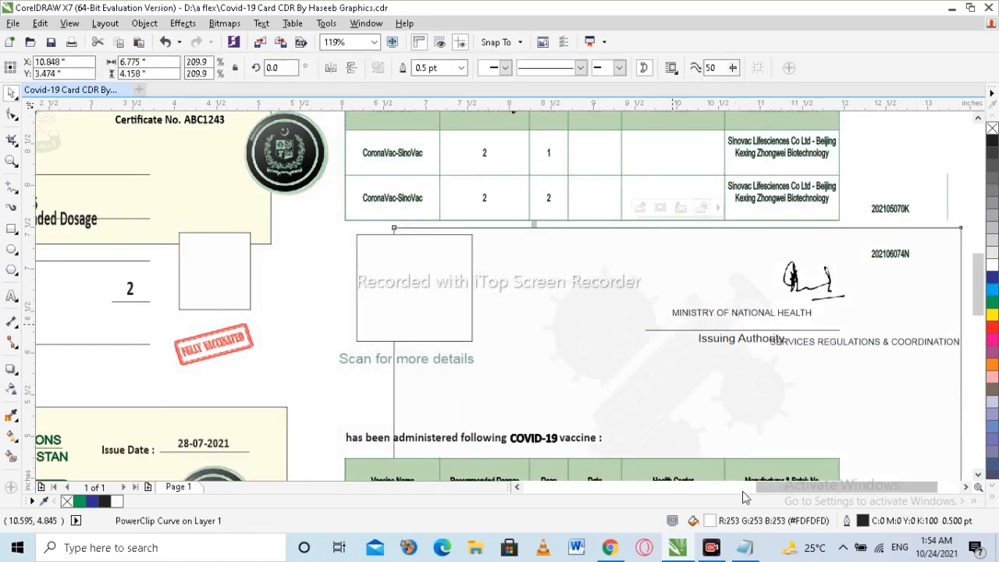
drag(589, 337, 821, 359)
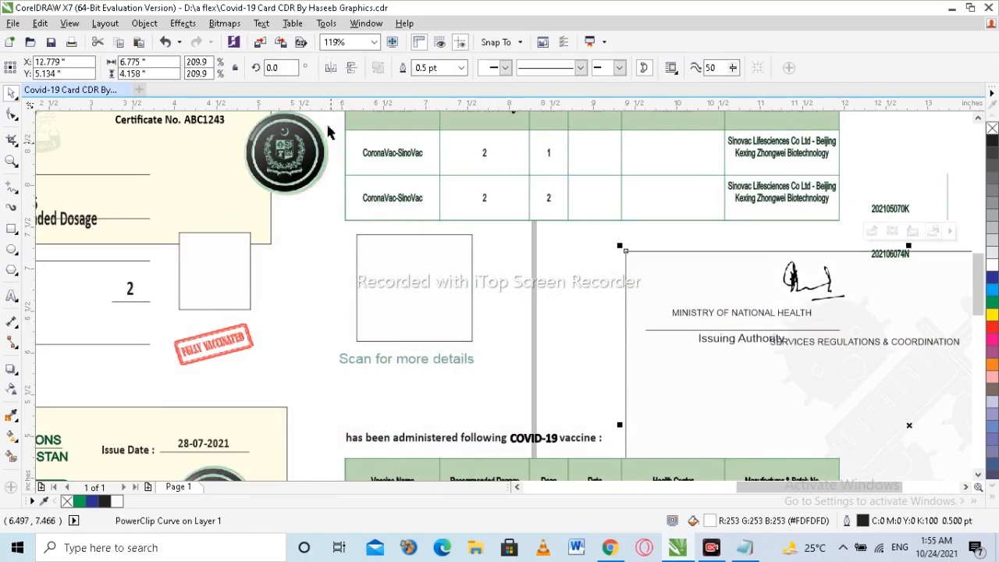
- Select the horizontal guideline and remove it
click(499, 448)
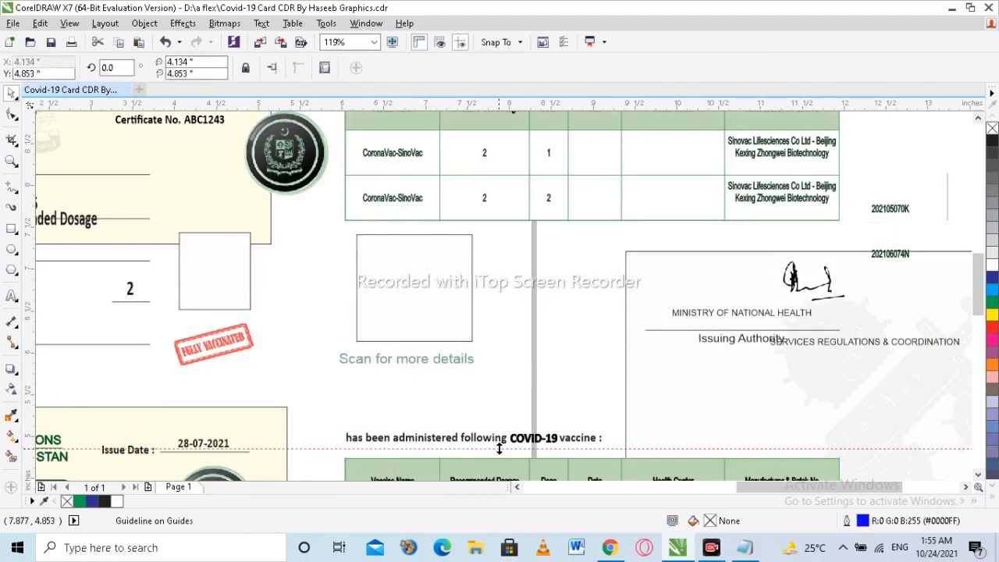
key(Escape)
scroll(619, 468, down, 10)
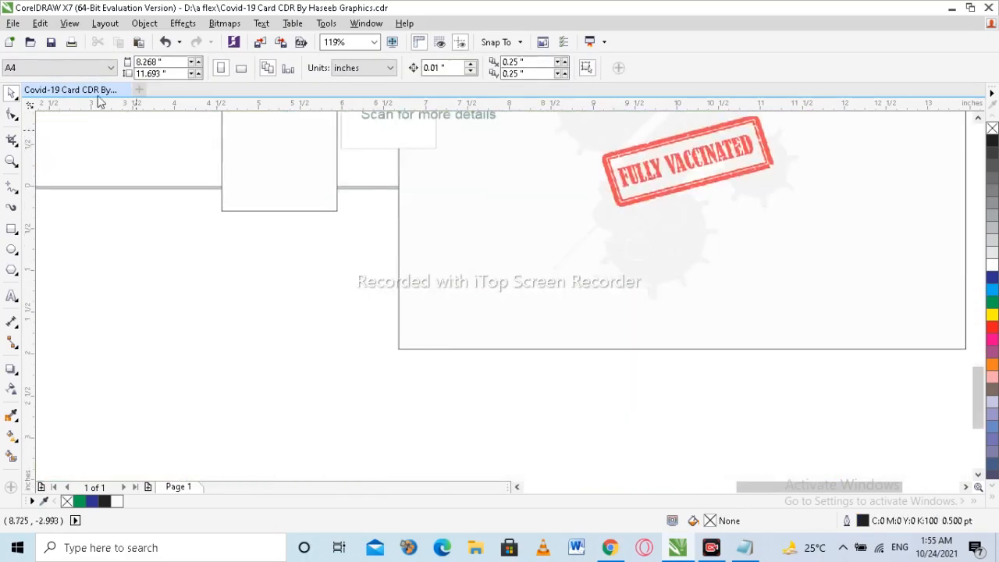
- Add an Arial text line reading 'password' in the blank area below the cards
click(11, 298)
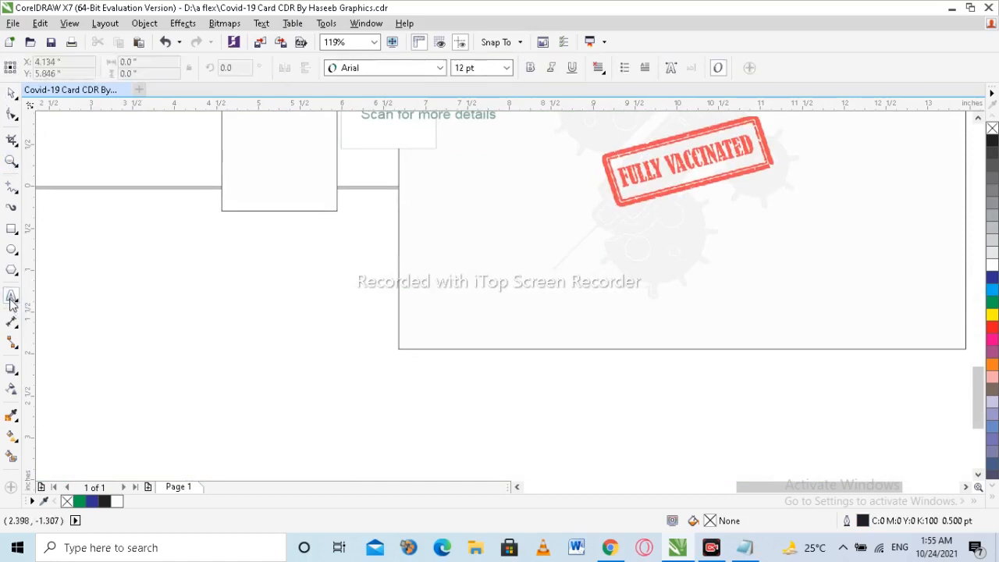
click(160, 358)
text(password)
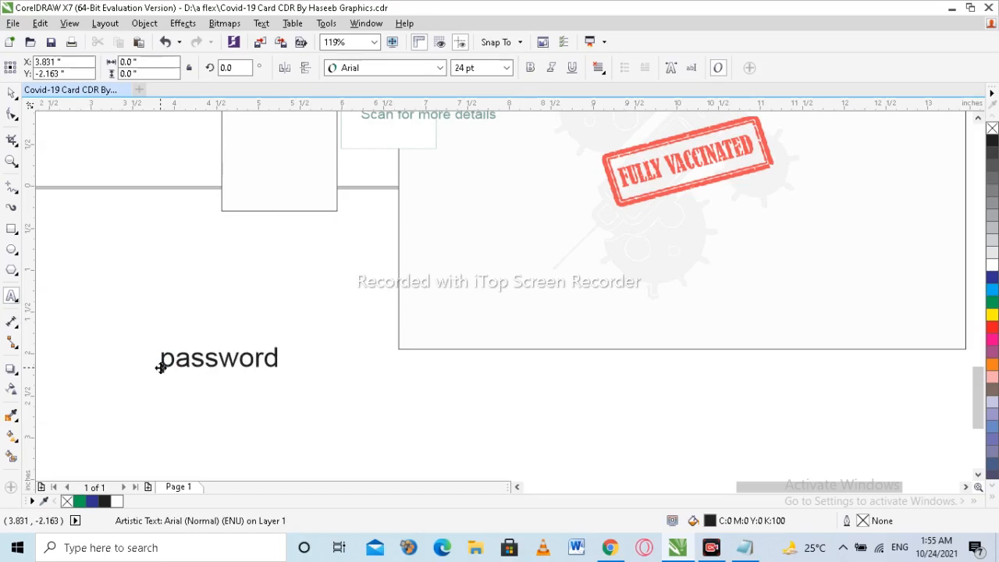
scroll(148, 323, down, 3)
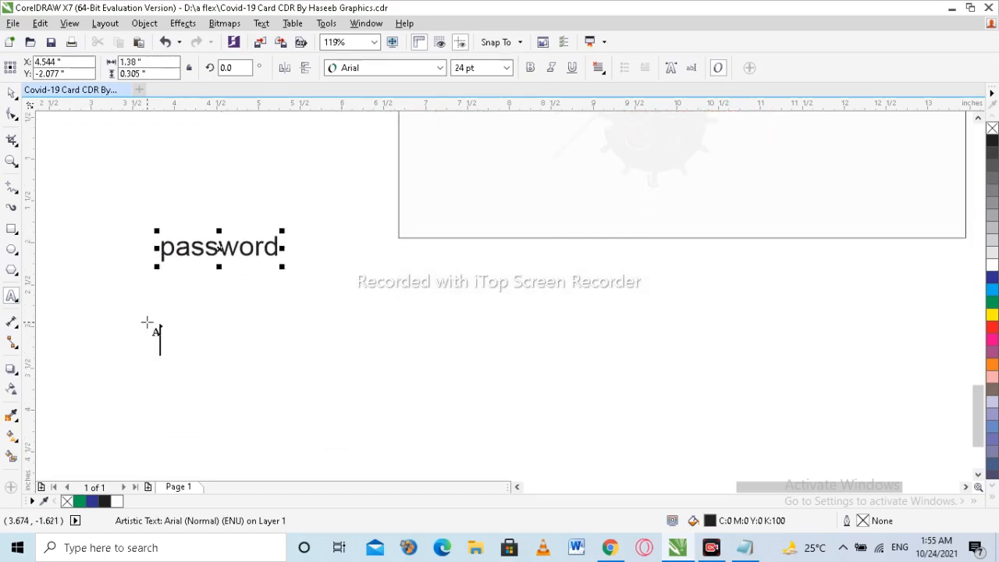
- Add a second text line below it with the card title, a name followed by 'Card'
click(148, 322)
text(Haseeb Card)
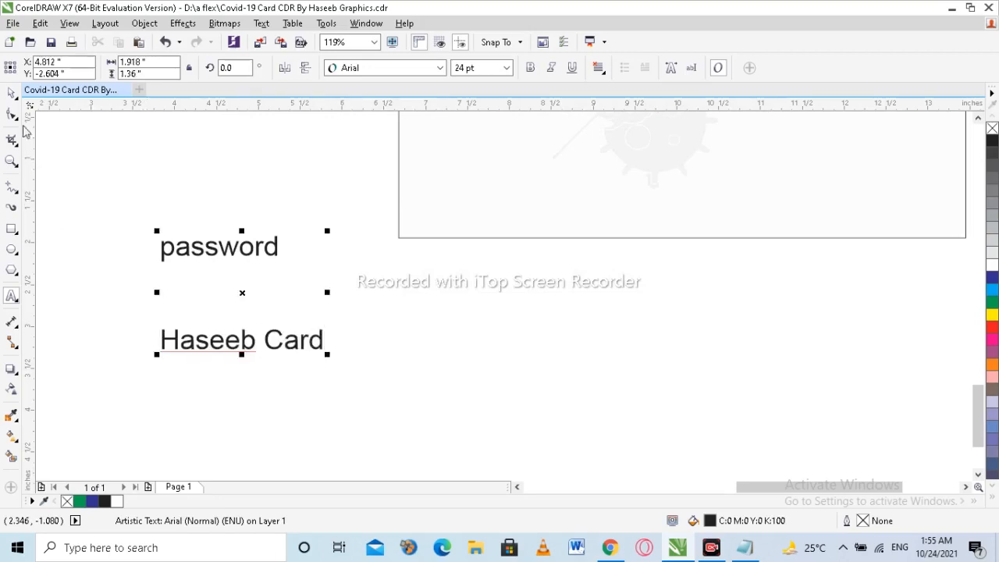
click(14, 96)
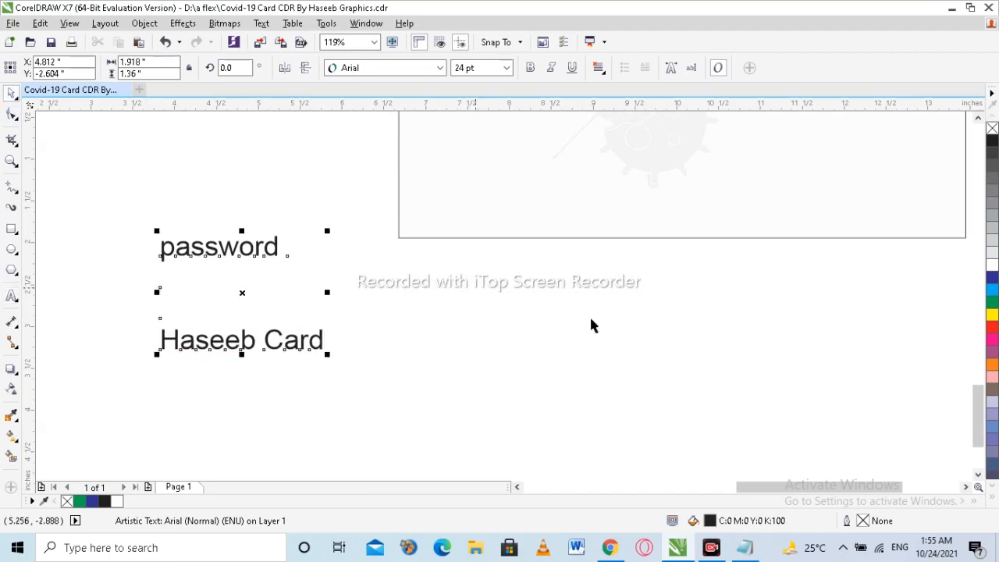
scroll(499, 381, down, 3)
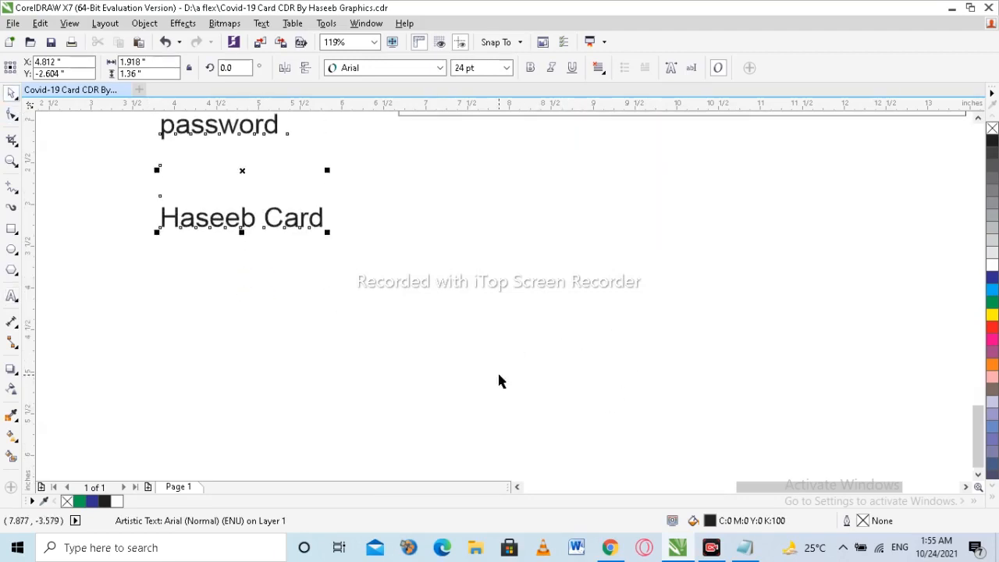
scroll(500, 381, up, 2)
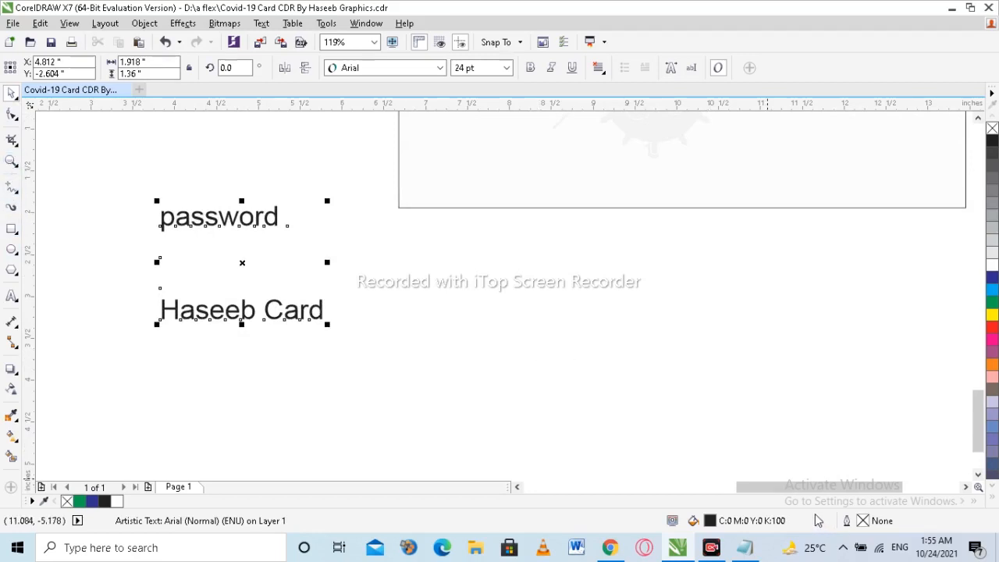
- Paste the Urdu 'please subscribe' line in Jameel Noori Nastaleeq 33.835 pt and drag items into place
key(ctrl+v)
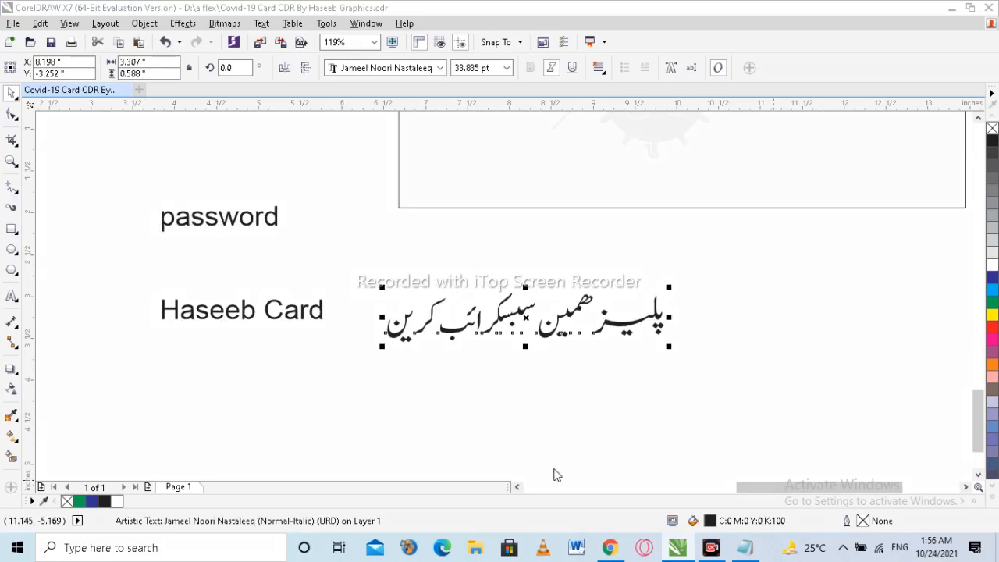
drag(742, 255, 313, 396)
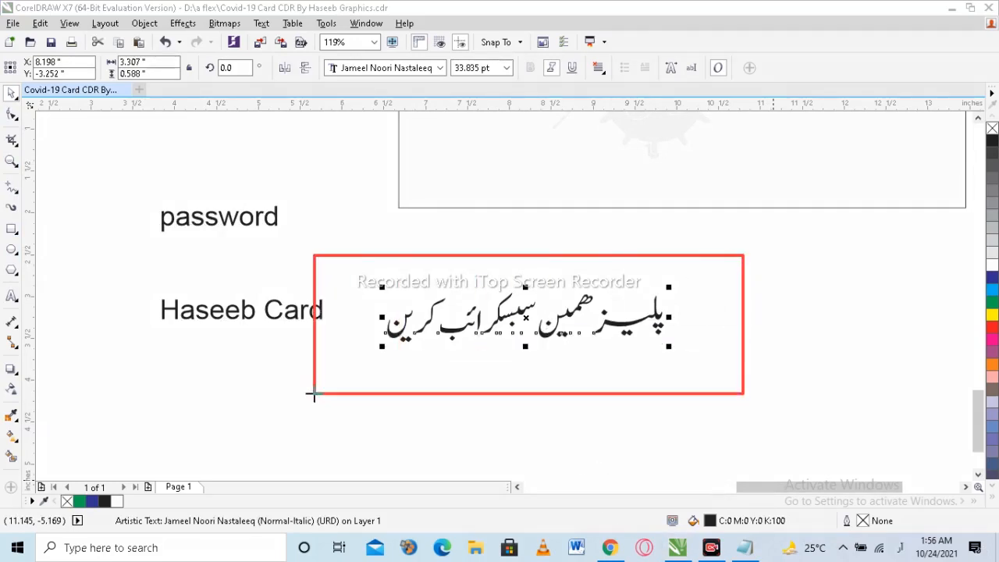
drag(348, 180, 378, 367)
drag(139, 282, 365, 341)
drag(408, 251, 643, 357)
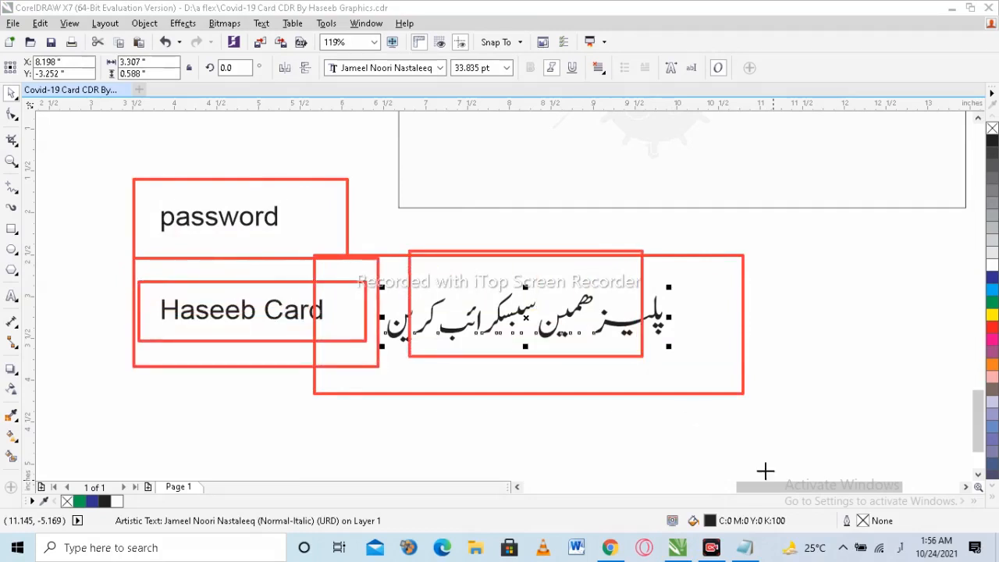